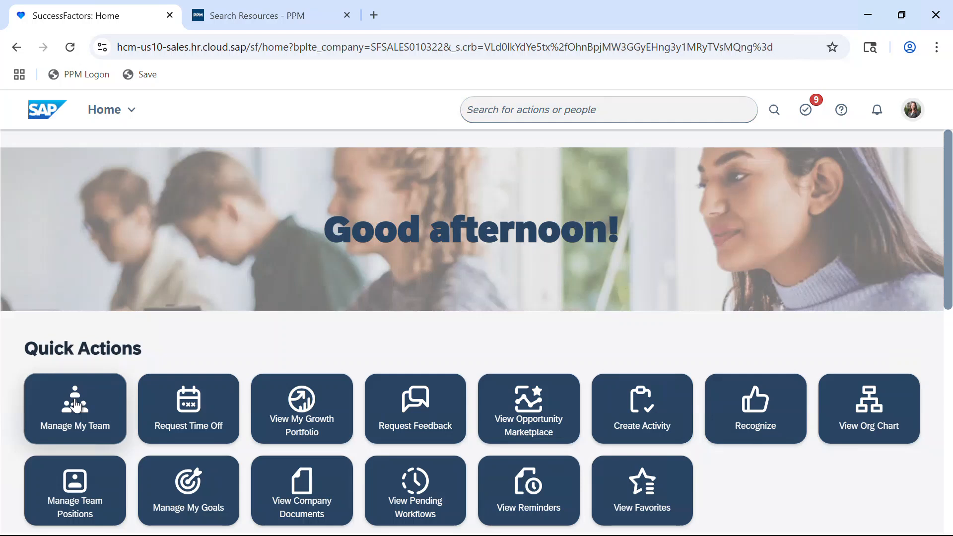
Review the full list of direct reports under Manage My Team in SuccessFactors, then close it.
click(75, 407)
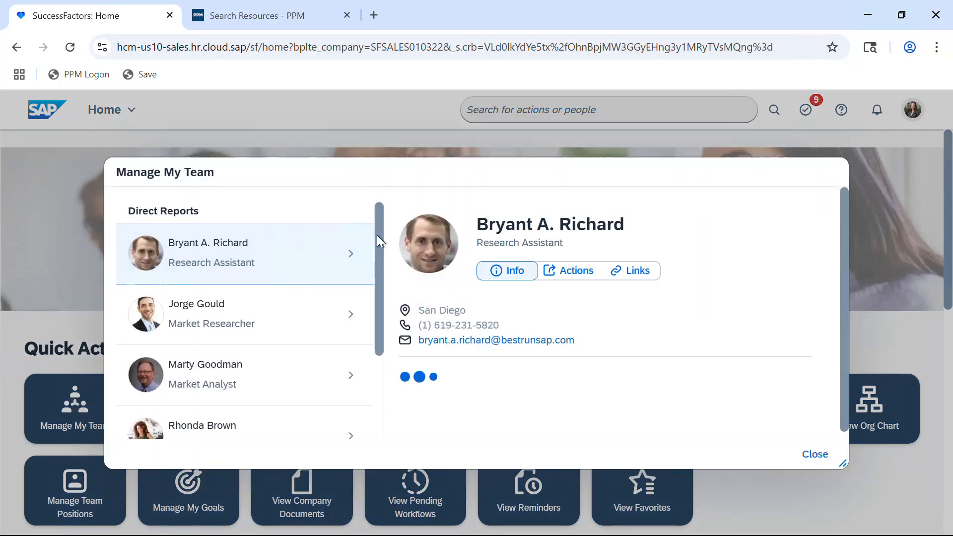
scroll(368, 254, down, 2)
scroll(368, 253, down, 5)
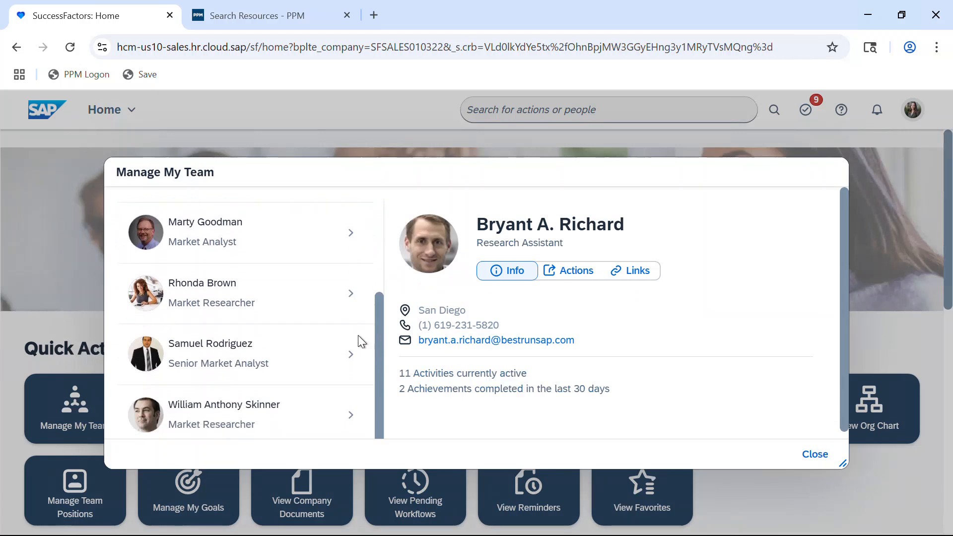
scroll(382, 253, up, 6)
scroll(385, 270, down, 5)
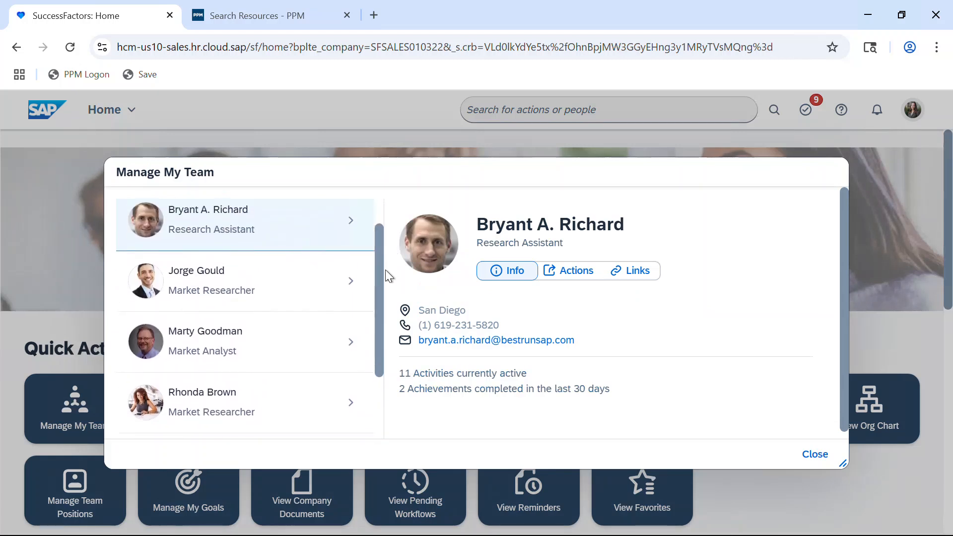
scroll(376, 305, down, 2)
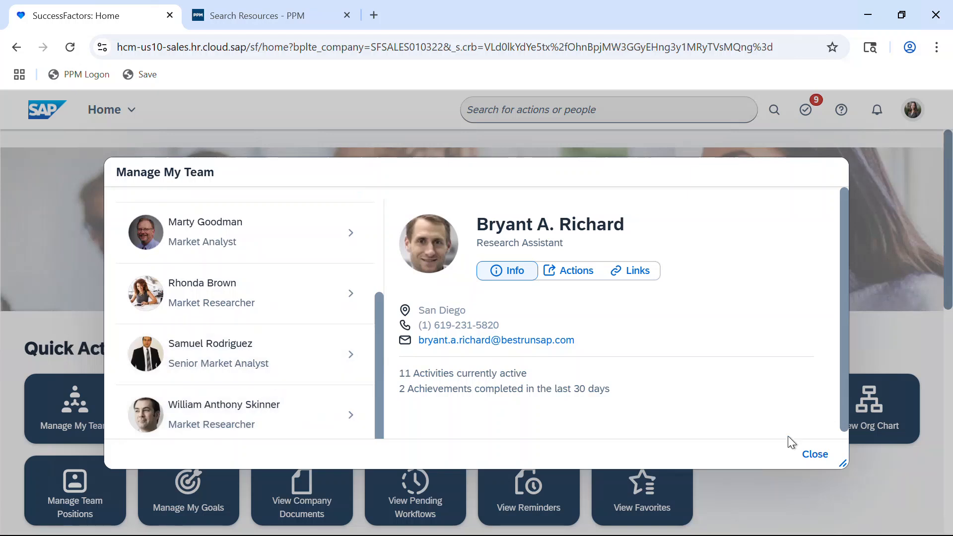
click(817, 455)
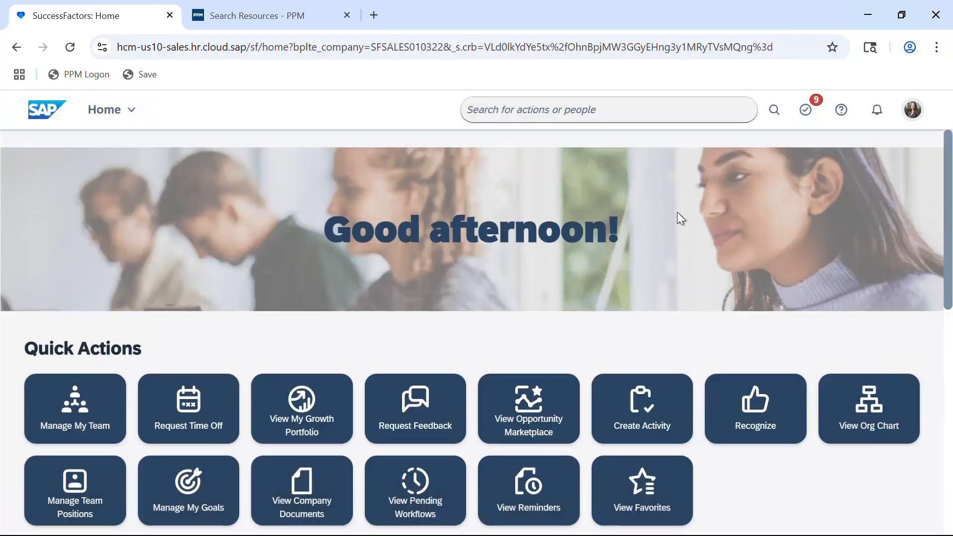
Switch to OpenText PPM and rerun the resource search for usernames containing bestrun in the France region.
click(264, 13)
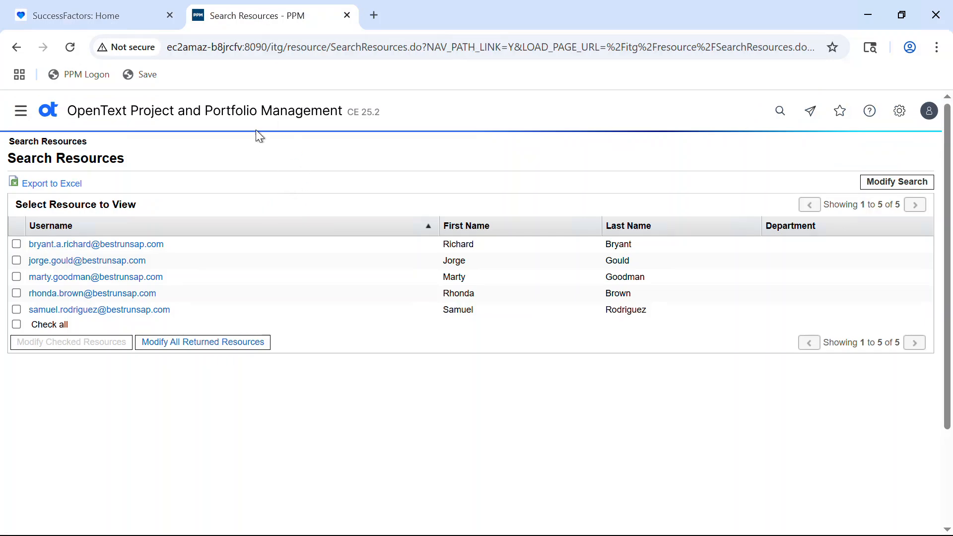
click(907, 183)
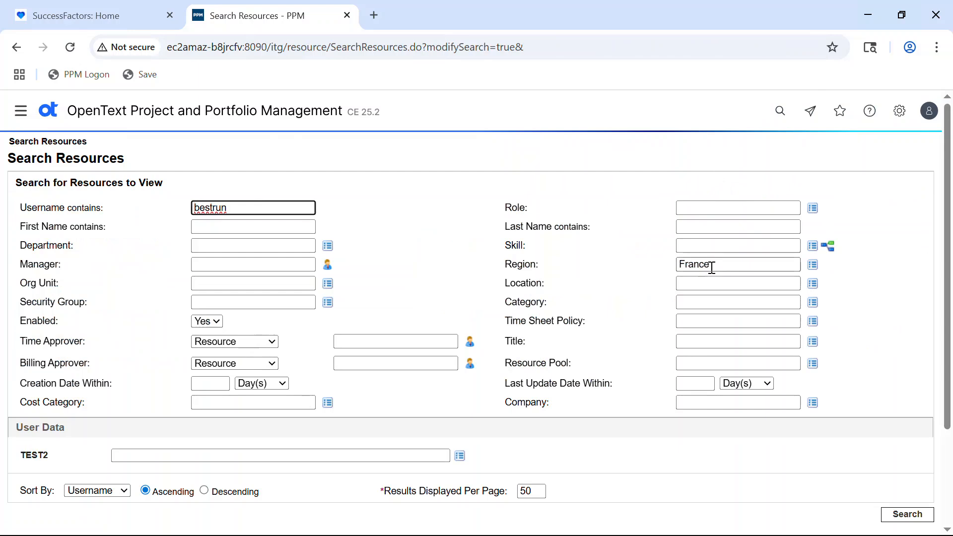
click(908, 514)
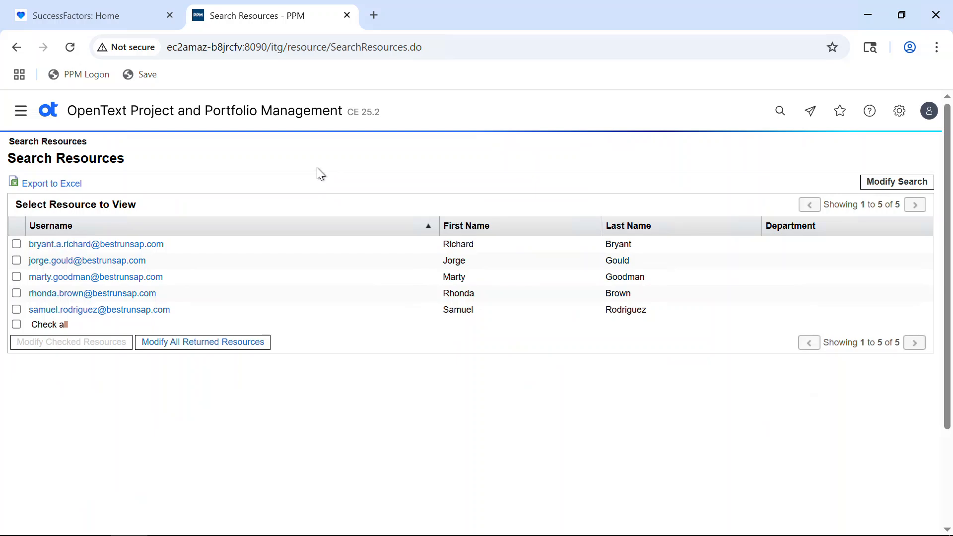
Switch to the SPOT_Demo_HR_Tools workbook in Excel, log on with the prefilled admin credentials and open the SPOT sheet.
key(alt+Tab)
key(alt+Tab)
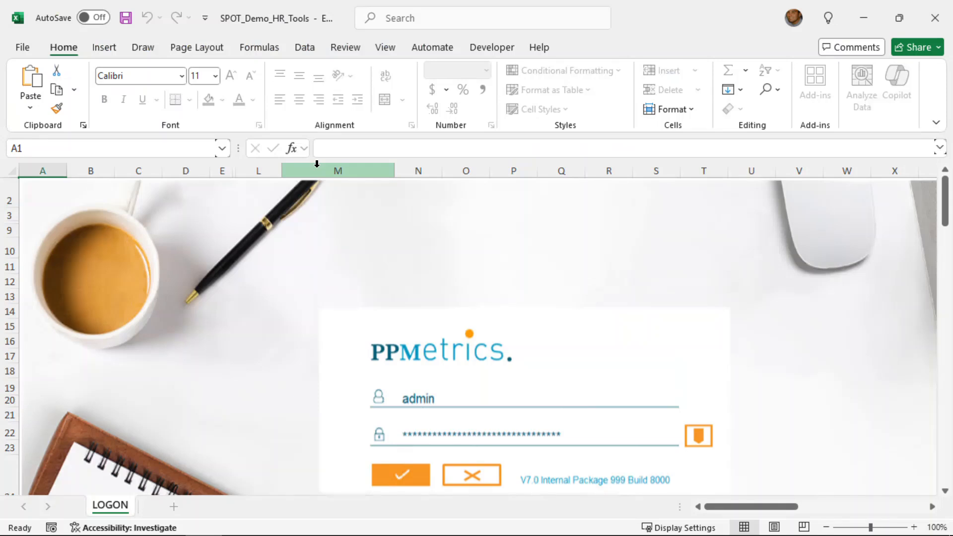
click(418, 482)
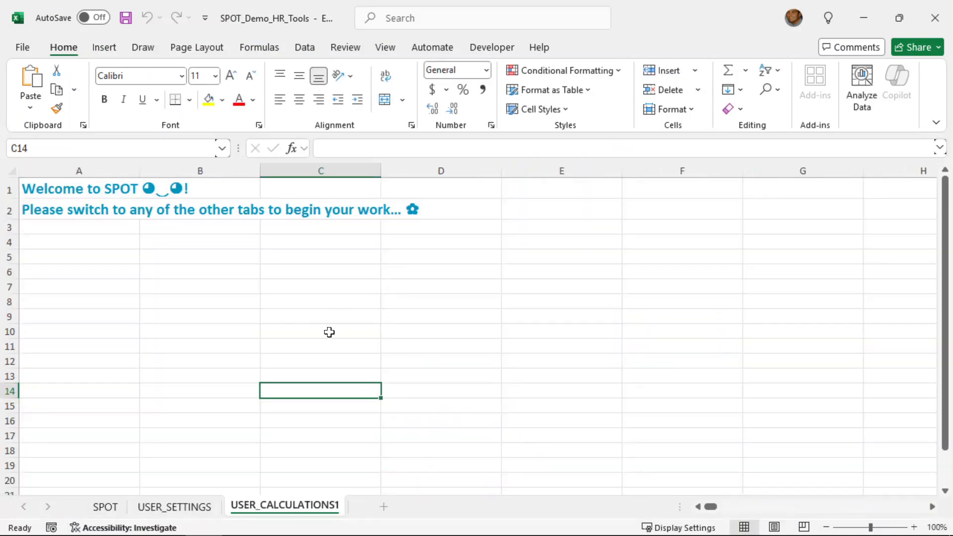
click(102, 509)
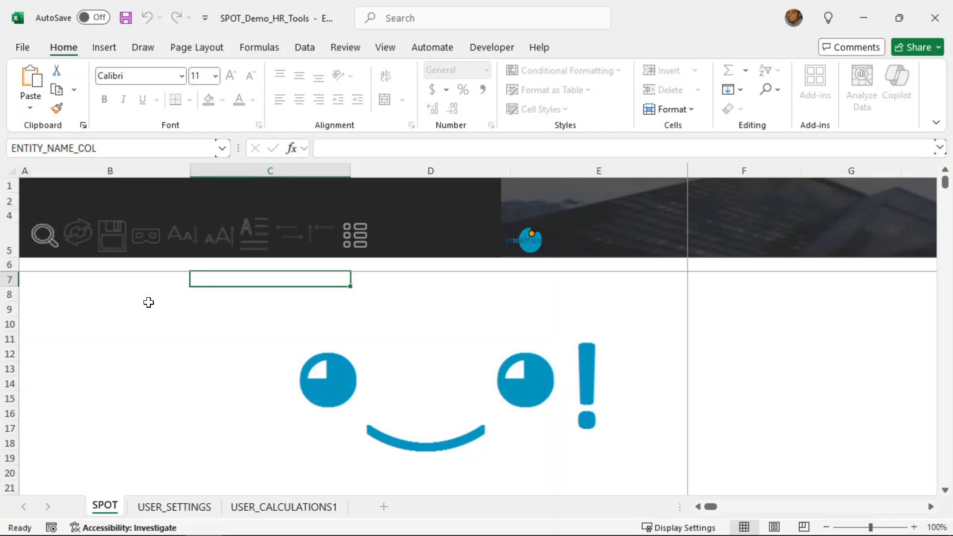
Open the load template selection and load the User Profile Synch (SAP) template.
click(44, 234)
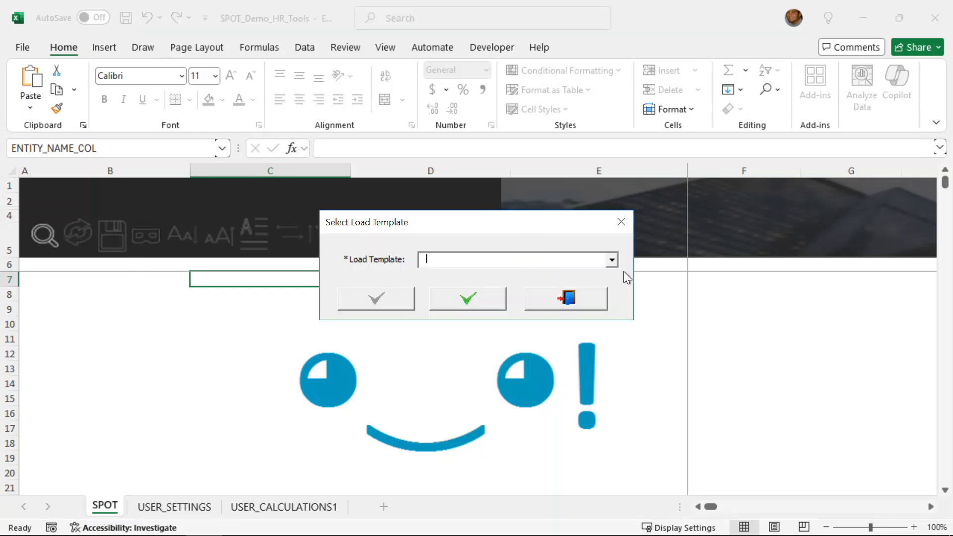
click(612, 260)
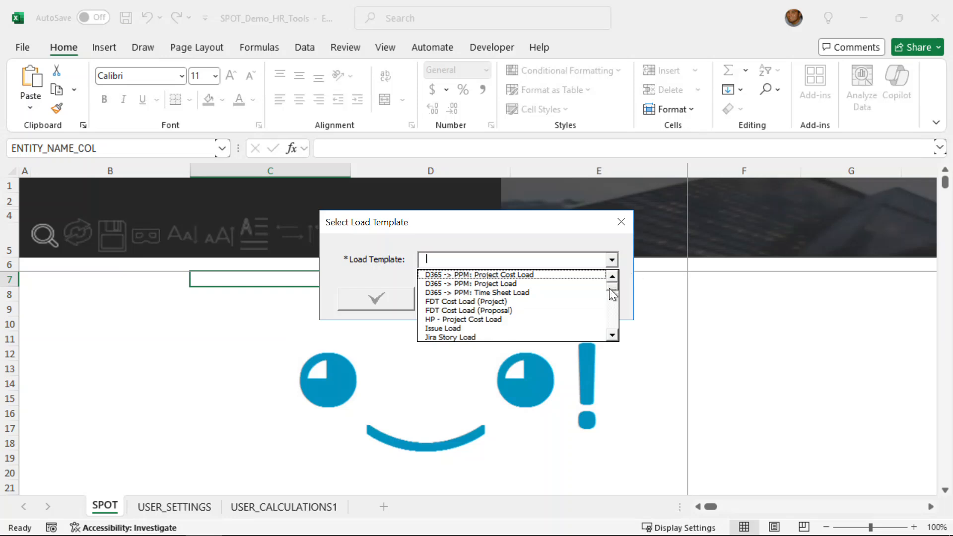
drag(610, 288, 603, 326)
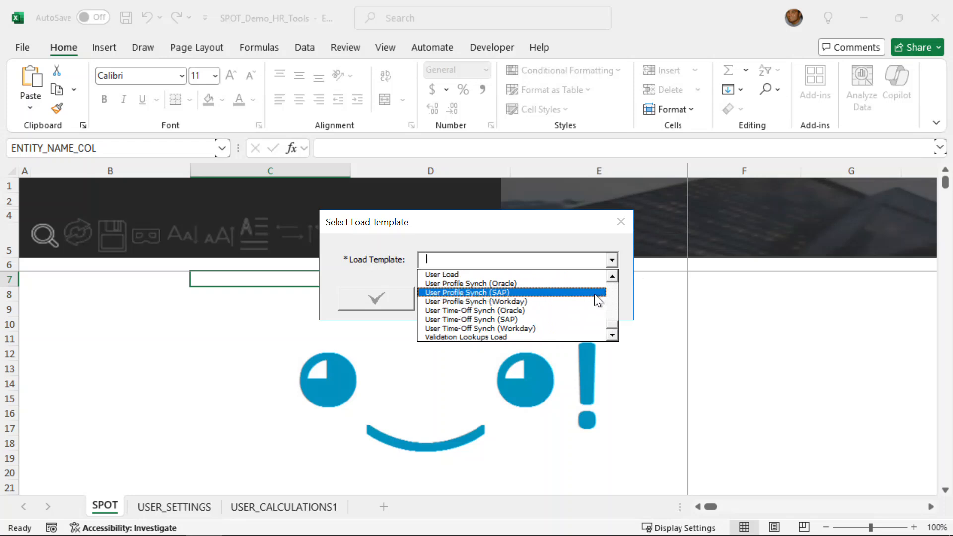
click(565, 292)
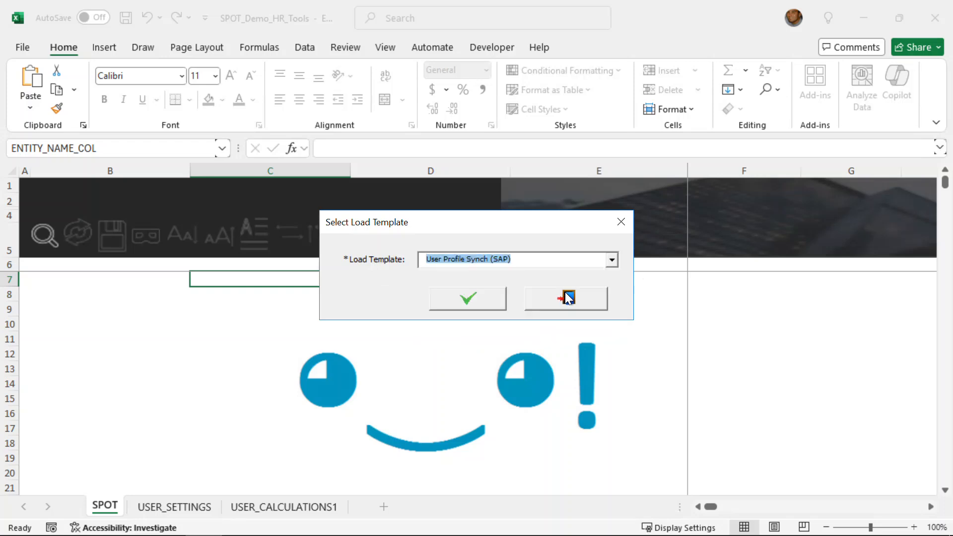
click(461, 299)
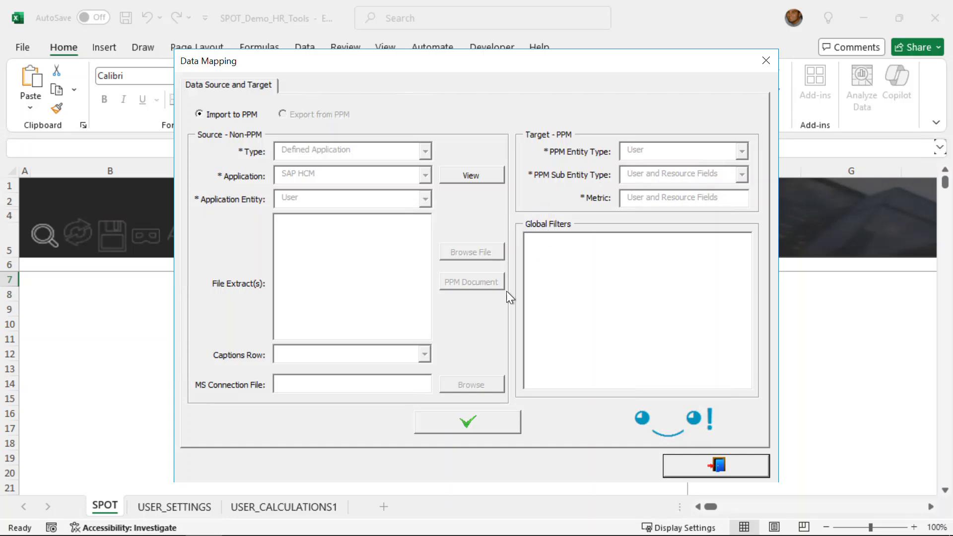
Accept the SAP HCM source and PPM User target, then review the field mappings and process the source records.
click(450, 426)
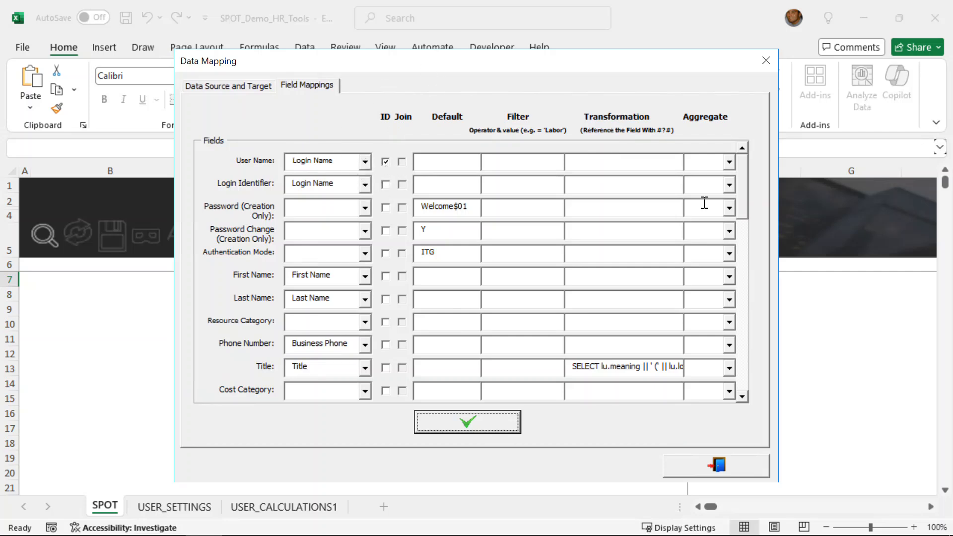
drag(743, 188, 741, 216)
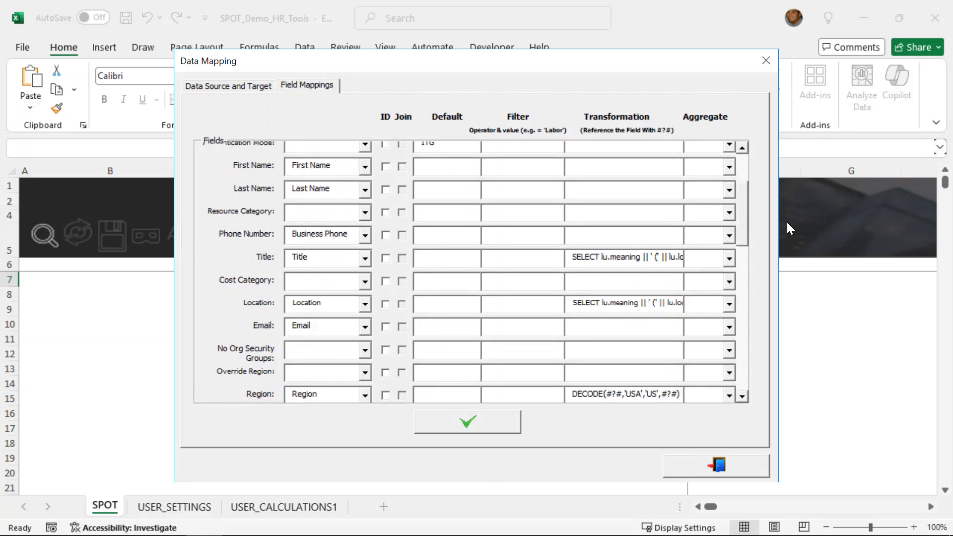
drag(741, 208, 762, 178)
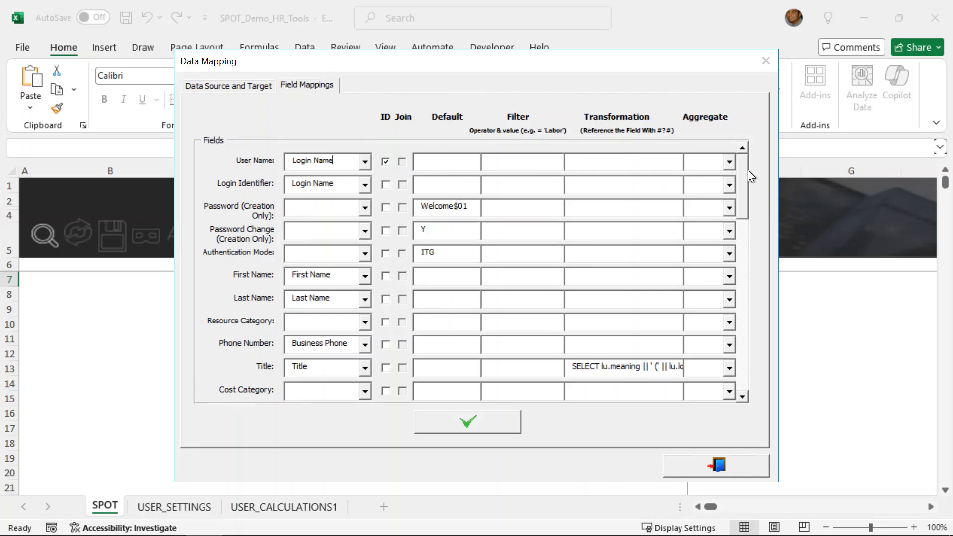
drag(747, 170, 740, 216)
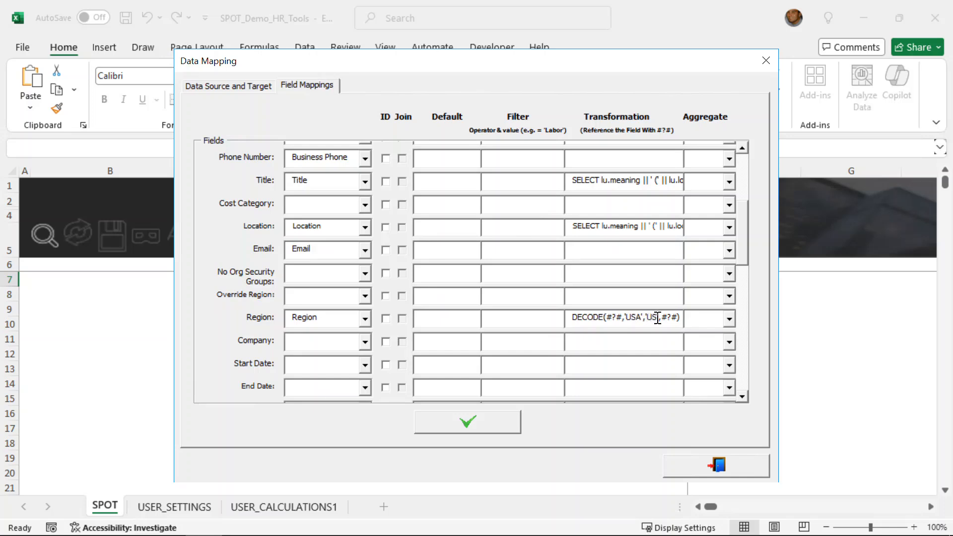
drag(746, 254, 739, 287)
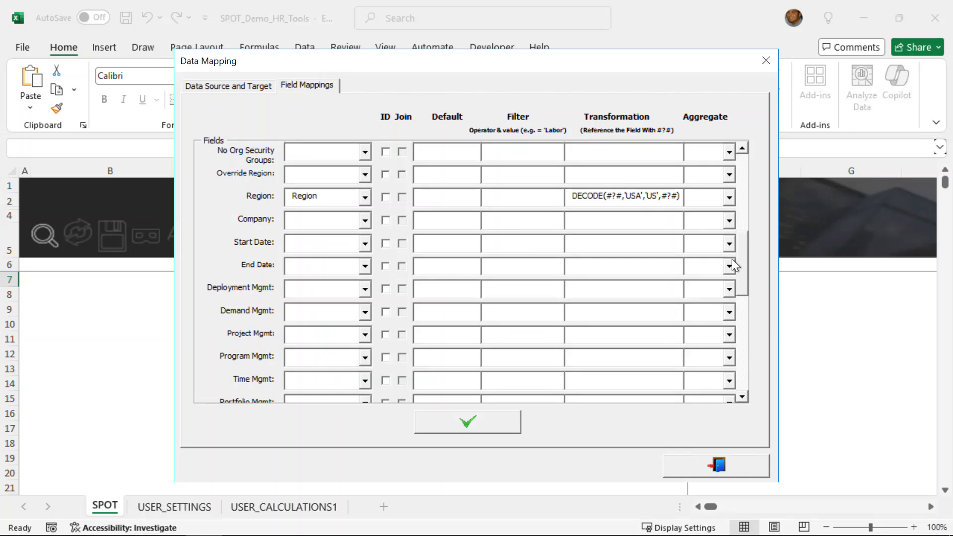
mouse_move(743, 272)
mouse_down()
mouse_move(738, 307)
mouse_move(751, 282)
mouse_up()
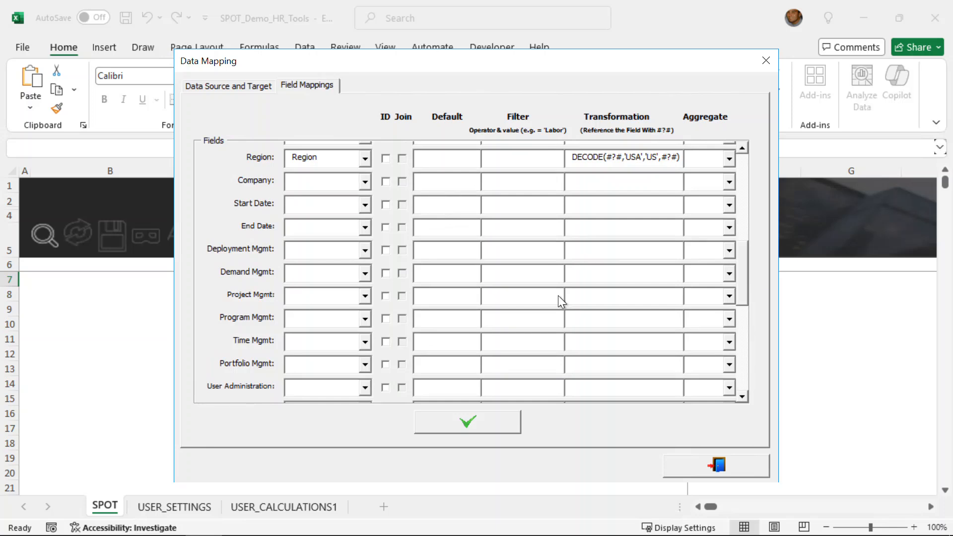
click(483, 416)
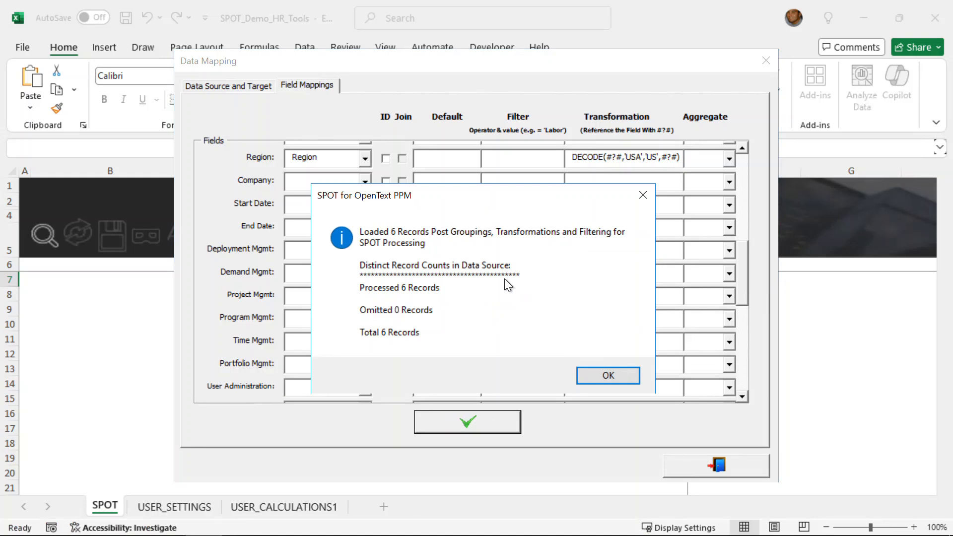
click(618, 376)
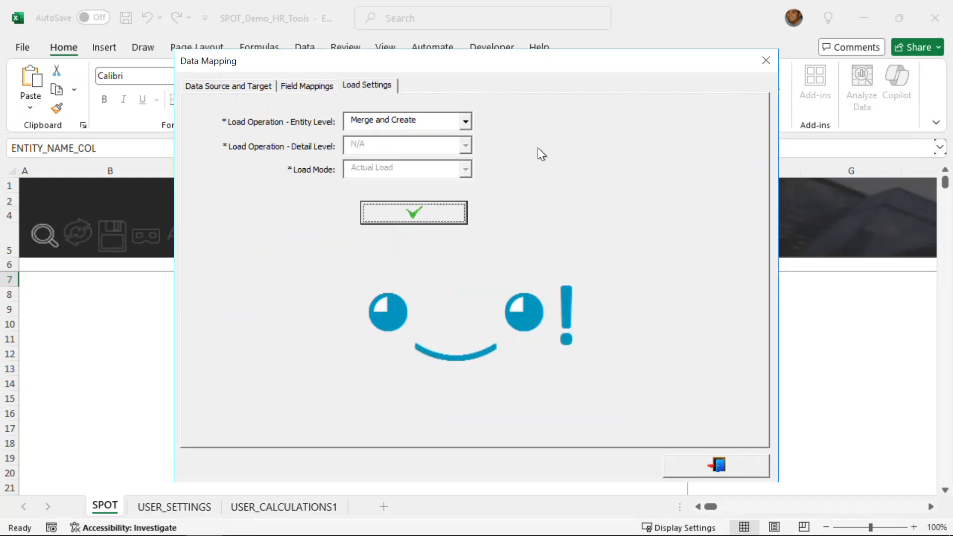
Set the entity-level load operation to Merge and Create and load the records into the SPOT sheet.
click(465, 121)
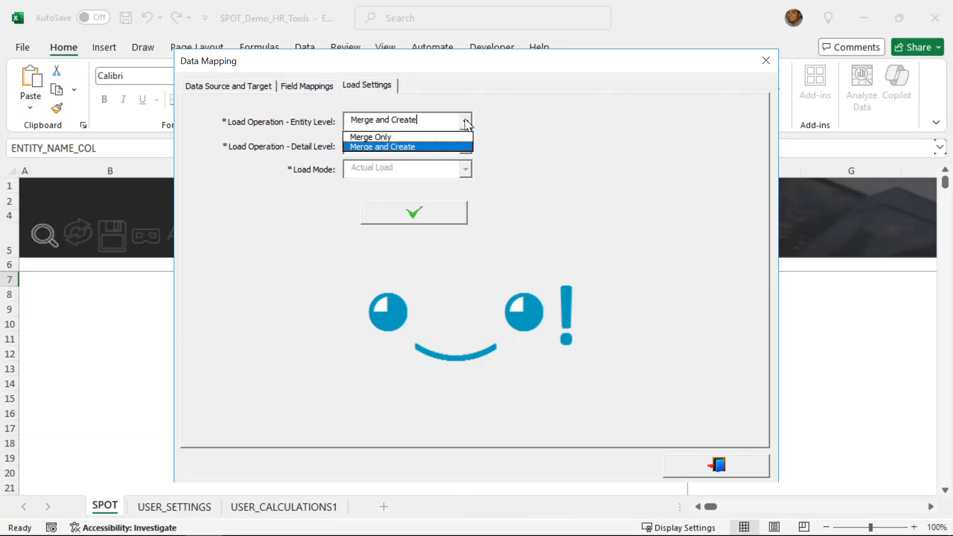
click(463, 137)
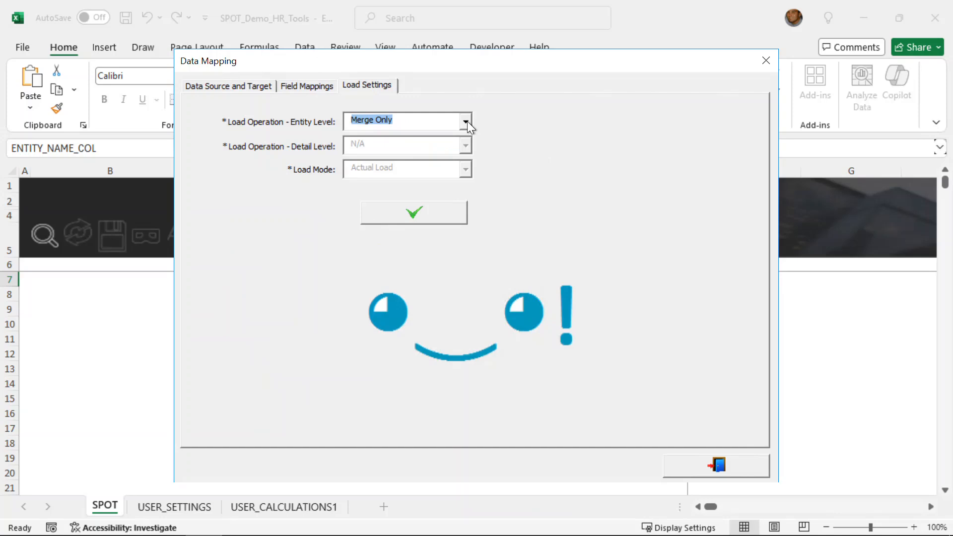
click(466, 121)
click(451, 147)
click(419, 208)
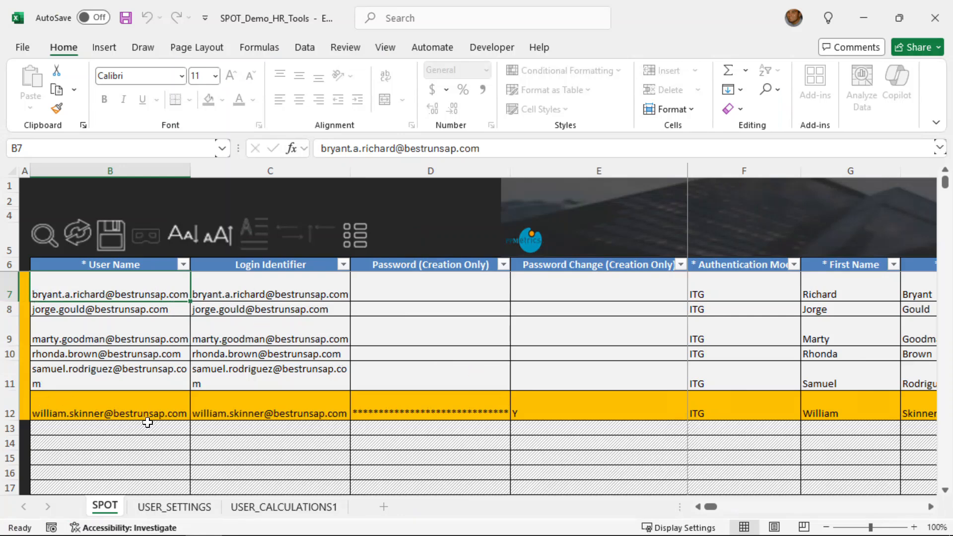
Examine the loaded user records across the columns from Authentication Mode to Region and Start Date.
click(931, 508)
click(931, 507)
click(932, 507)
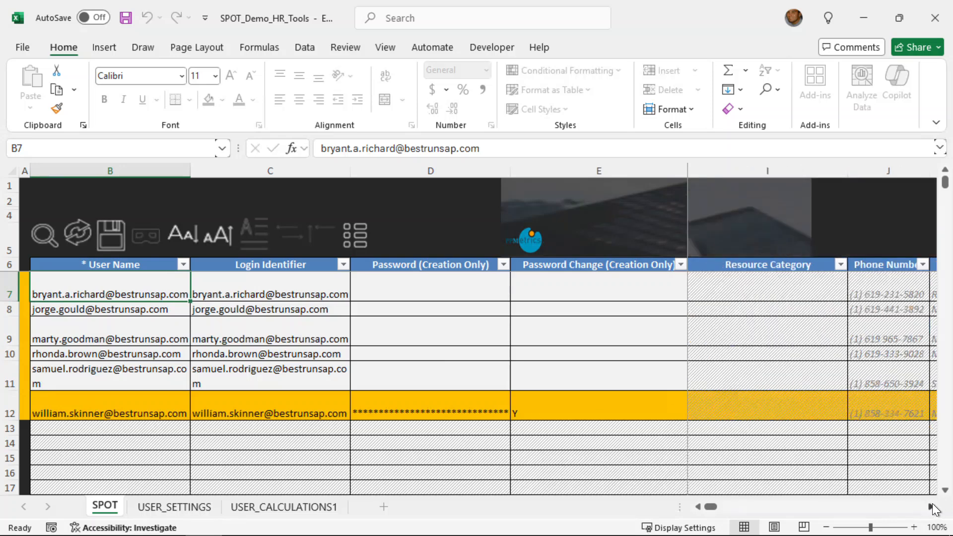
click(932, 508)
click(932, 508)
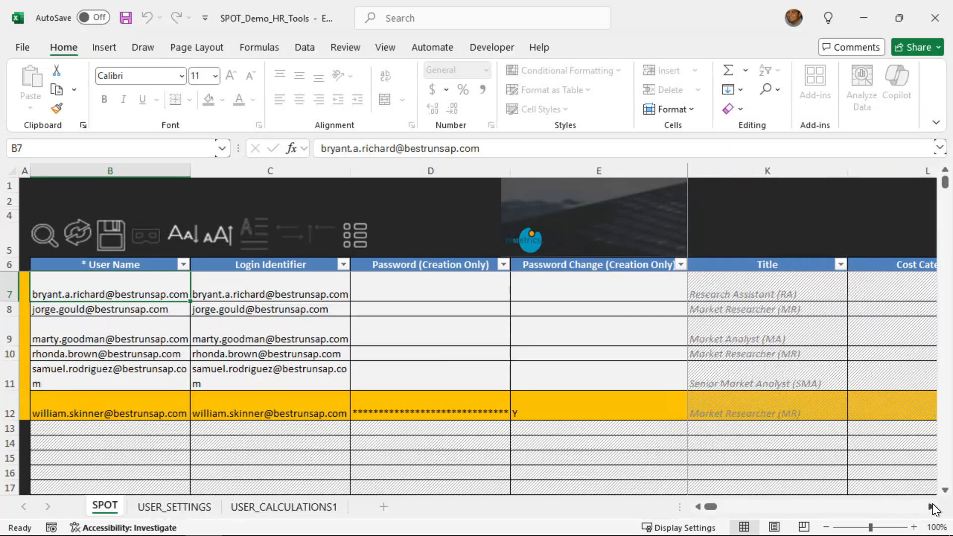
click(932, 507)
click(932, 508)
click(932, 507)
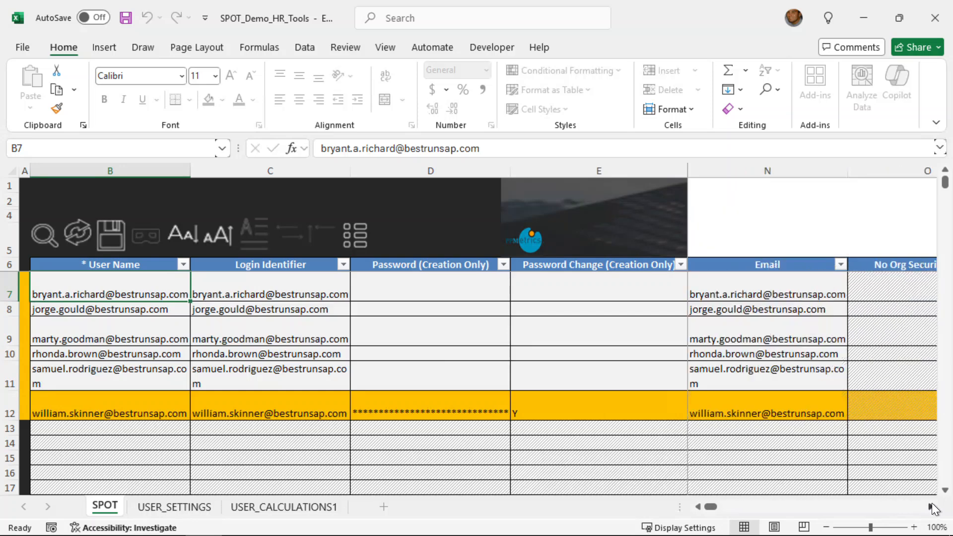
click(931, 507)
click(931, 507)
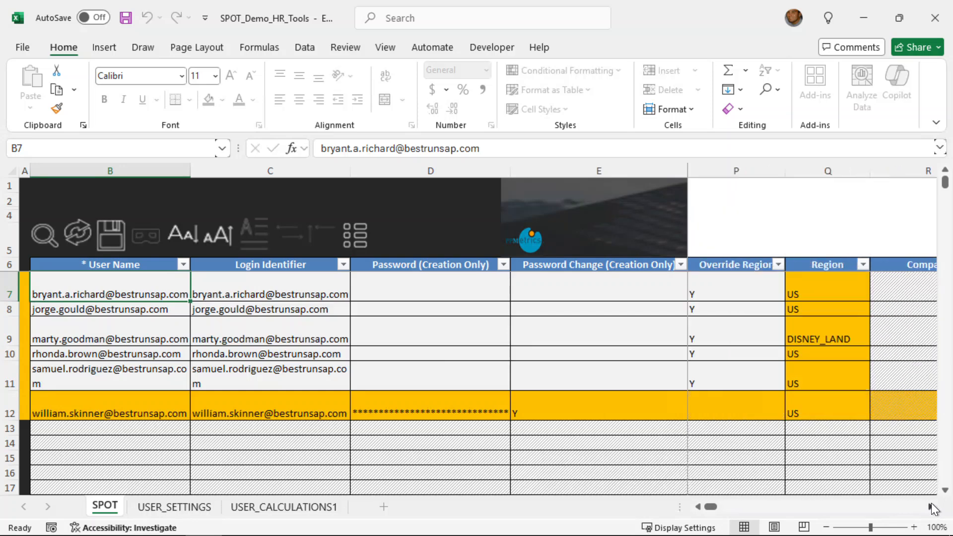
click(932, 507)
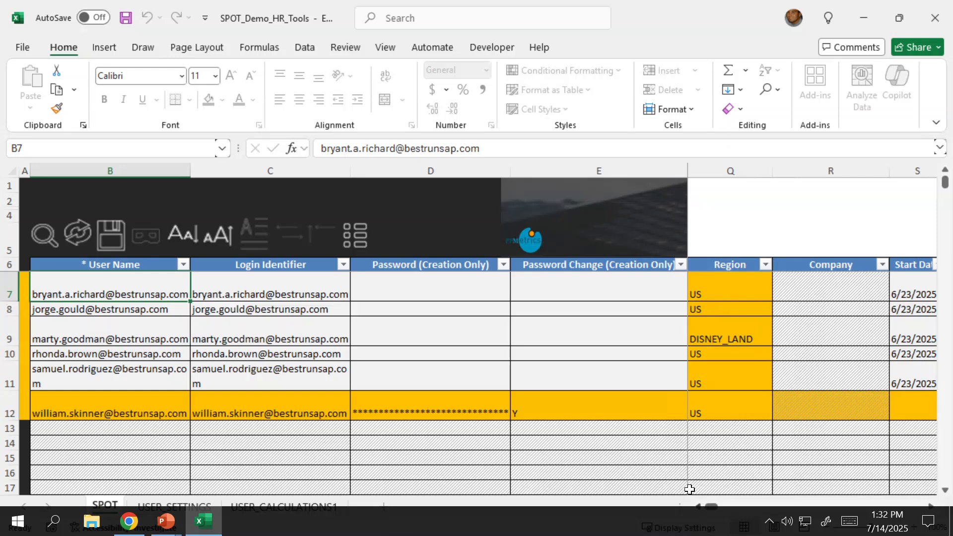
Try to save the loaded user records to PPM, dismiss the message and return to the first record.
click(114, 236)
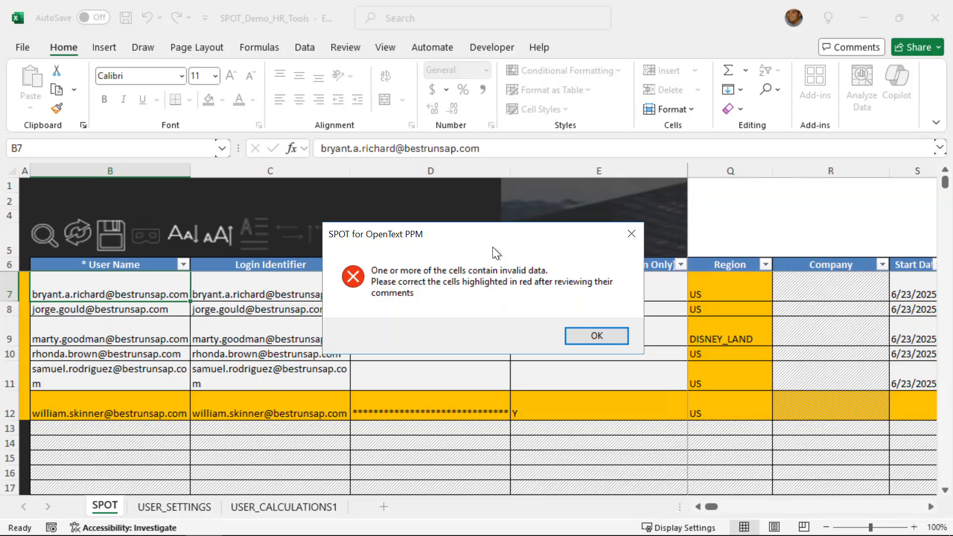
click(580, 333)
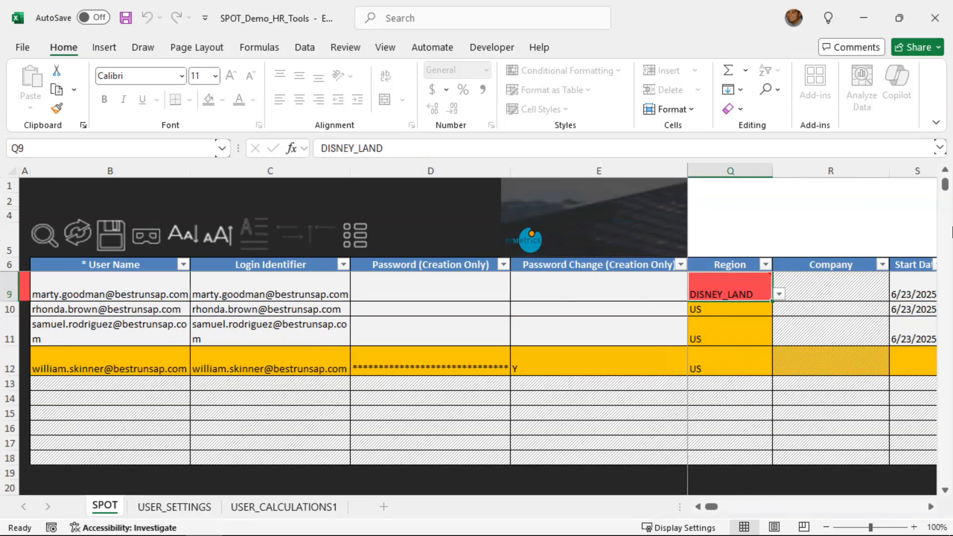
click(945, 170)
click(946, 171)
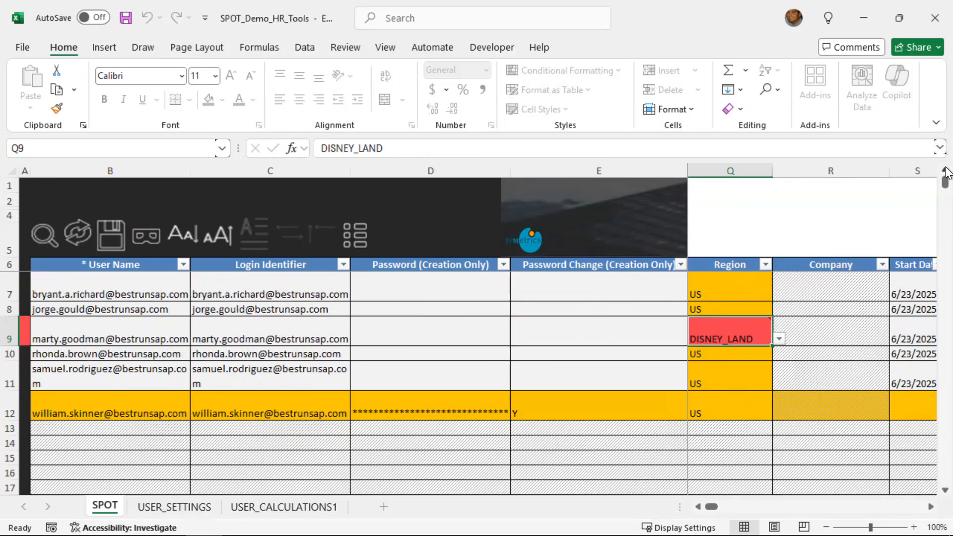
Check the validation note on the invalid Region in row 9, set that region to US and save the records to PPM.
click(753, 332)
click(767, 322)
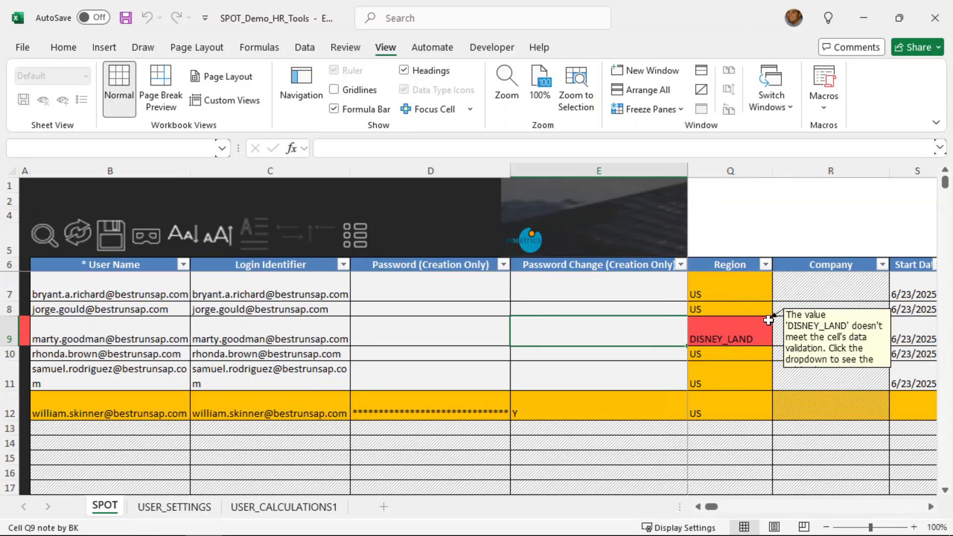
click(769, 320)
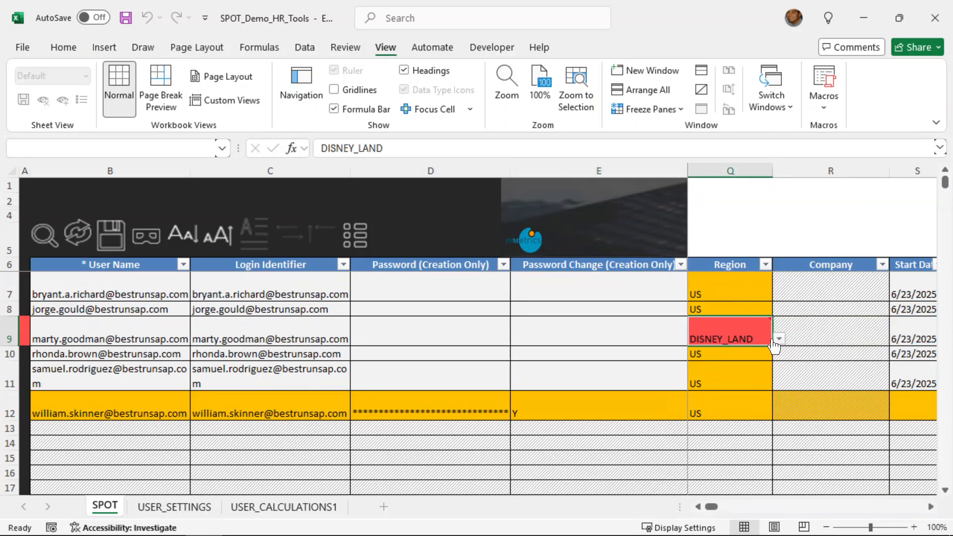
click(779, 342)
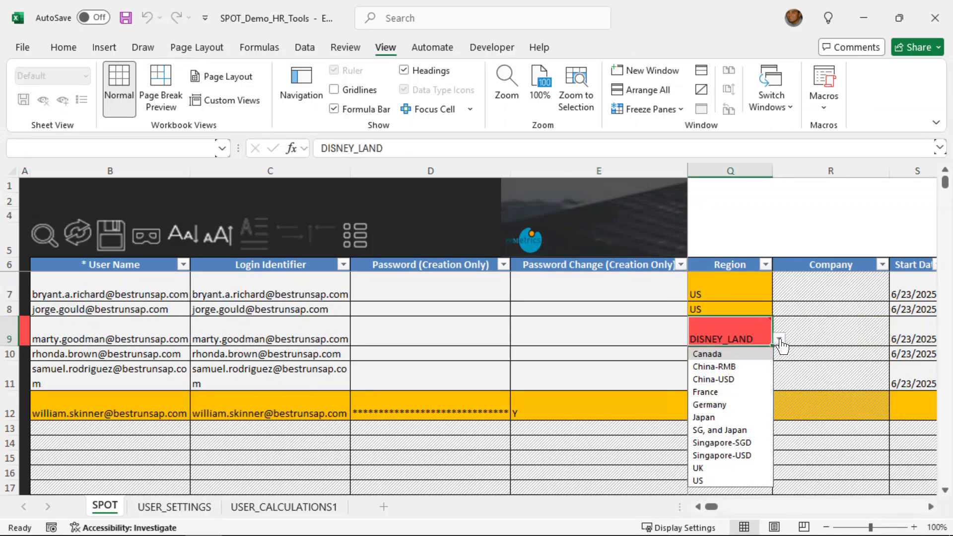
click(709, 478)
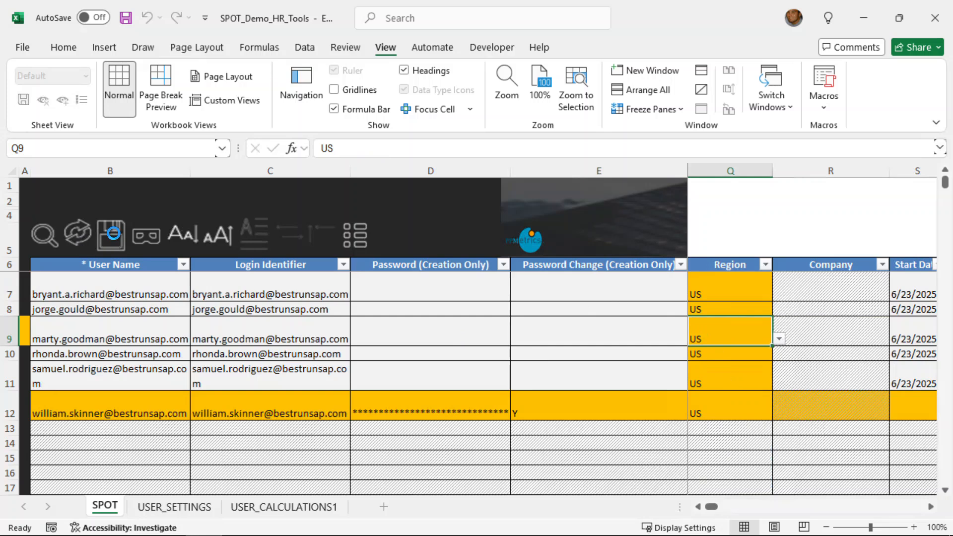
click(112, 234)
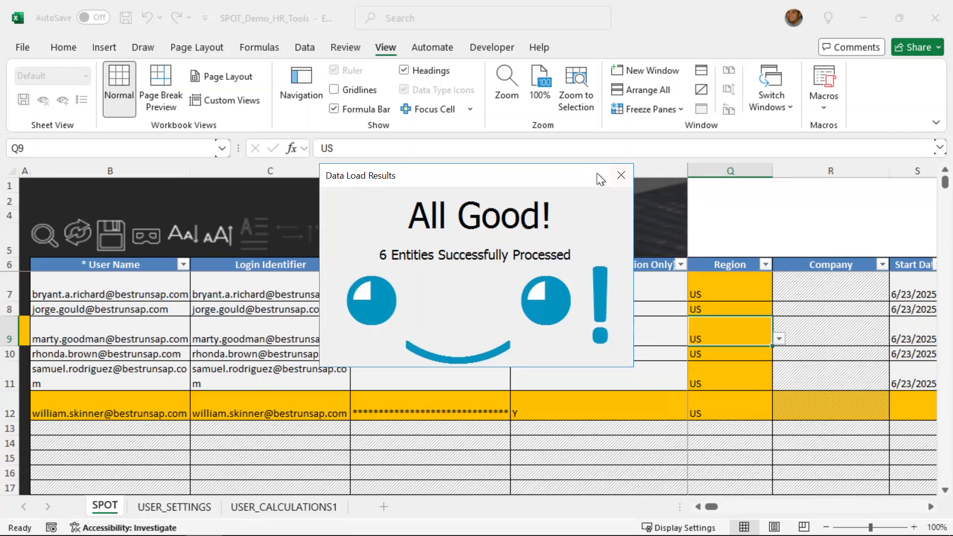
click(615, 175)
Switch to OpenText PPM in the browser, reload the resource search and rerun it with the Region filter set to US.
key(alt+Tab)
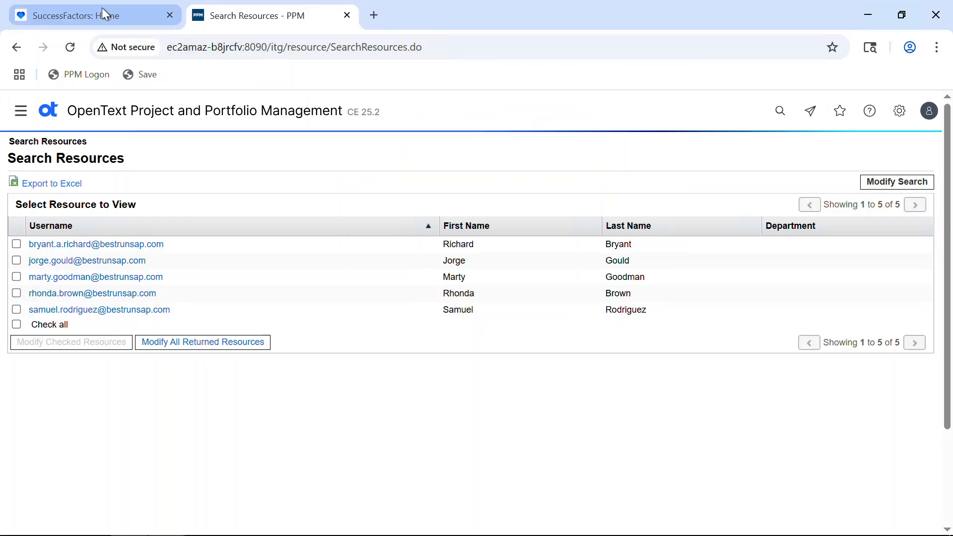
click(70, 47)
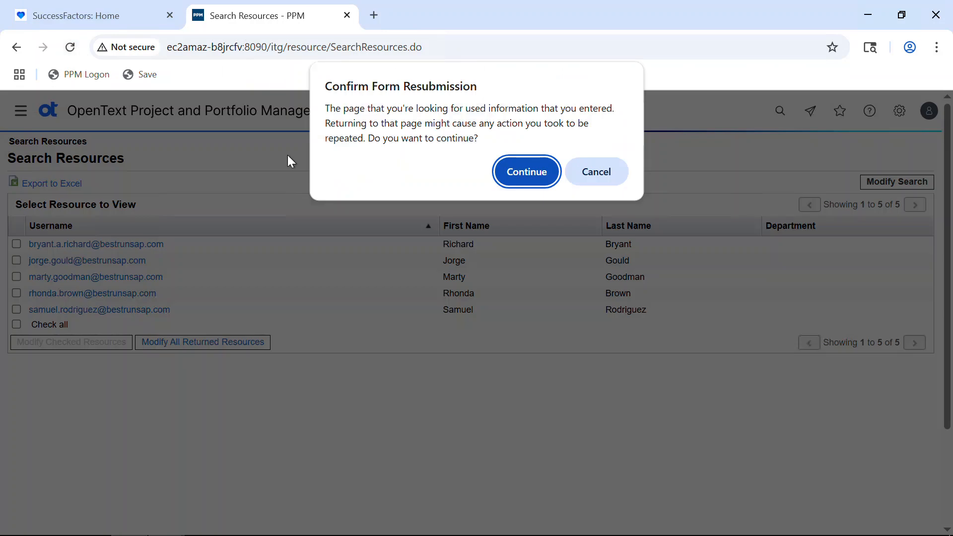
click(516, 174)
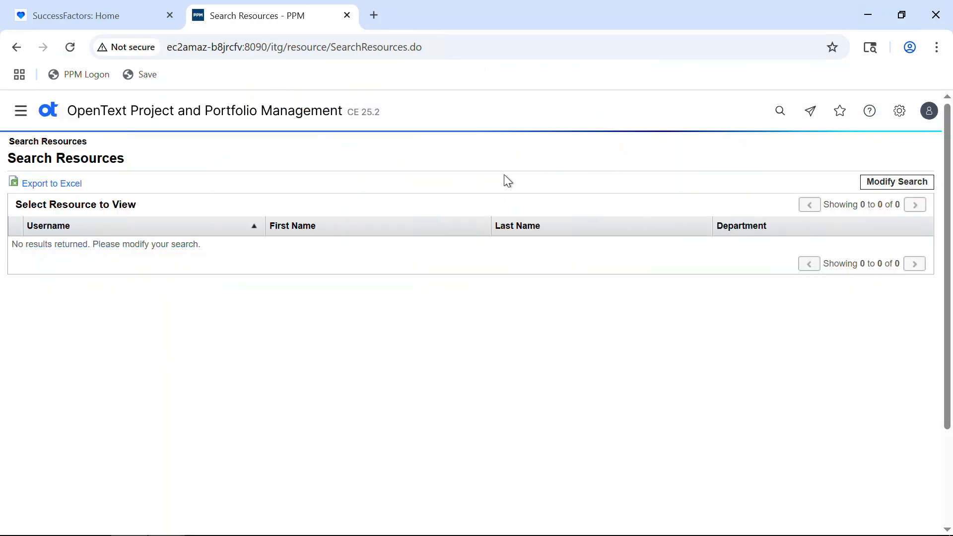
click(909, 186)
double_click(730, 263)
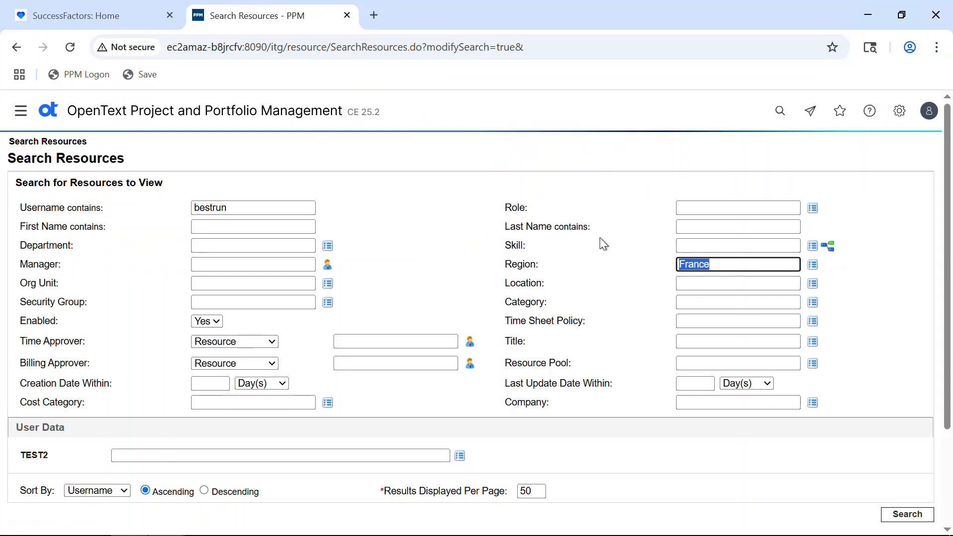
text(uS)
key(Tab)
click(907, 513)
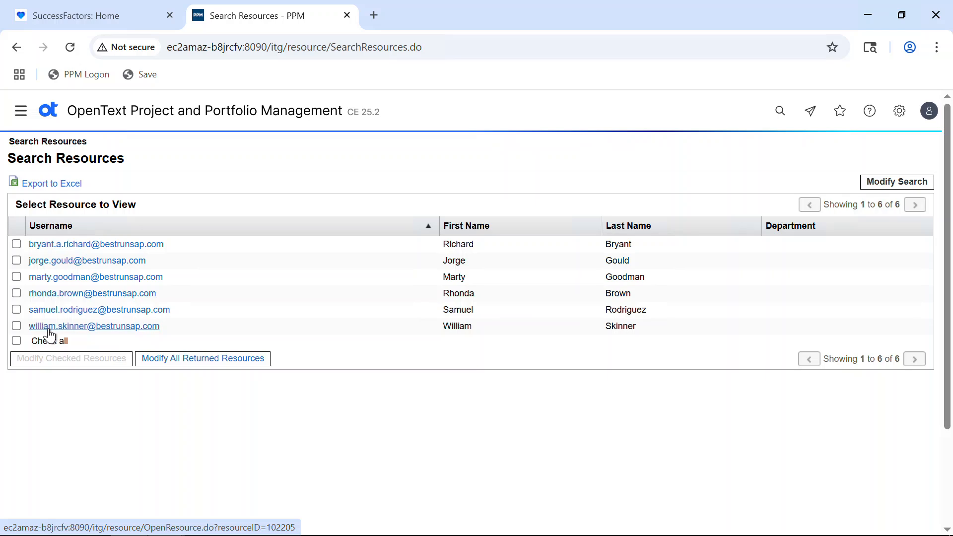
Switch back to the SPOT workbook in Excel, create a job named SAP3 from the current load settings and exit the Navigator.
key(alt+Tab)
key(alt+Tab)
key(alt+Tab)
key(alt+Tab)
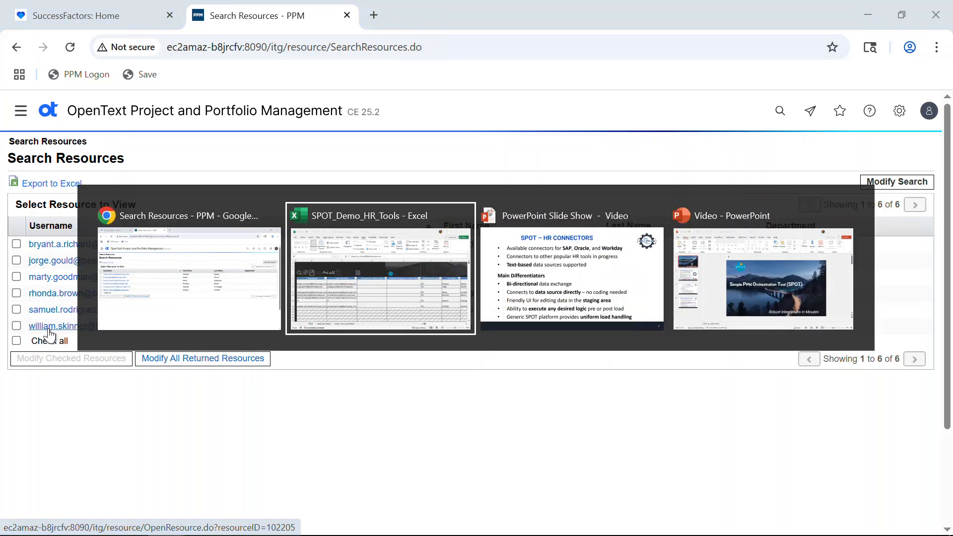
key(alt+Tab)
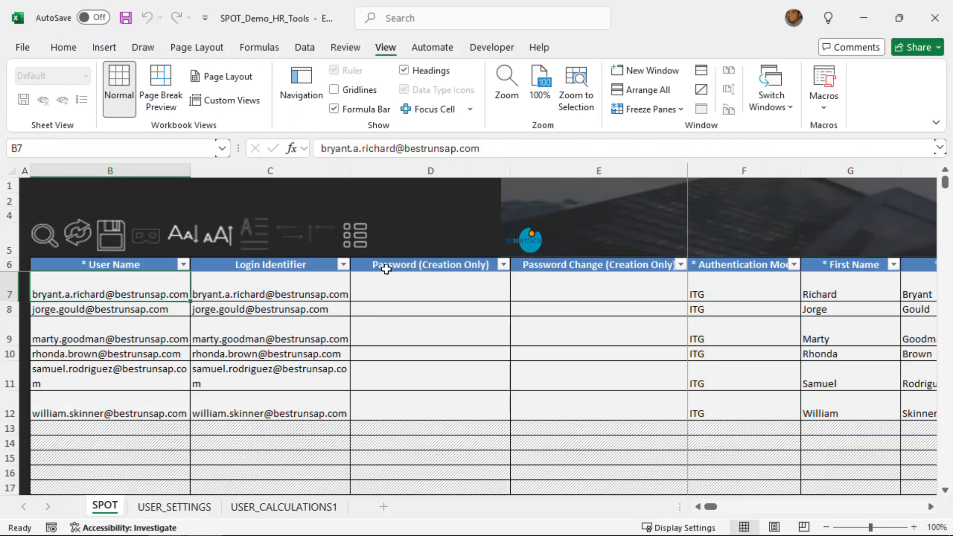
click(355, 234)
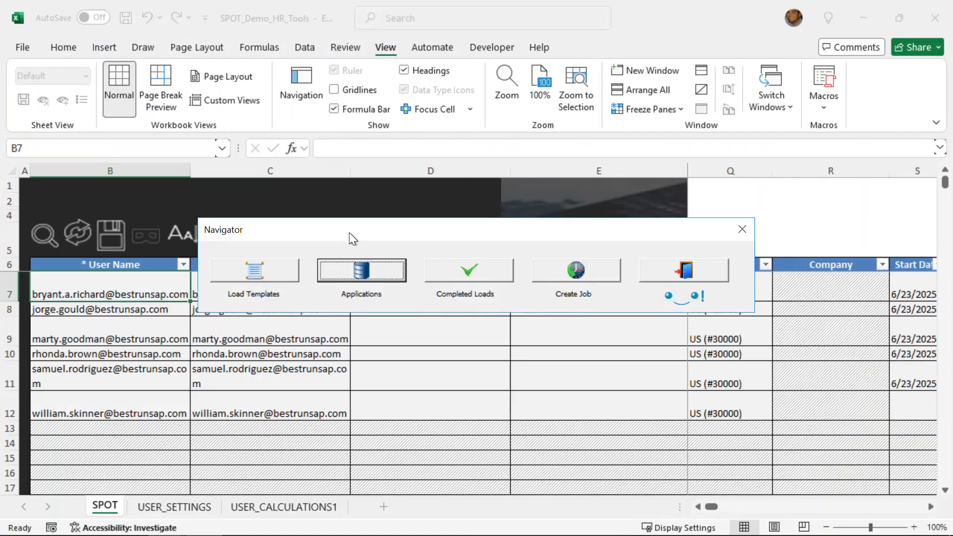
click(589, 276)
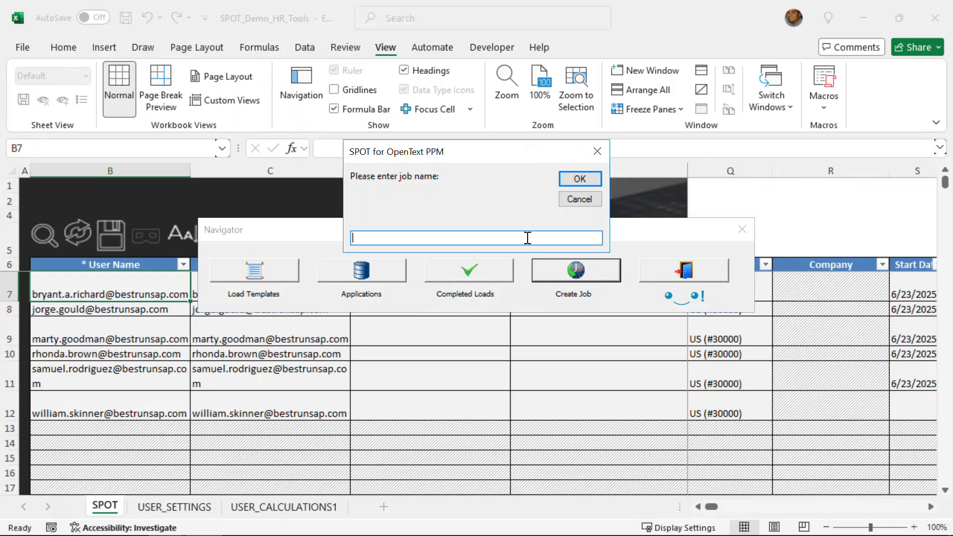
text(SAP3)
click(581, 184)
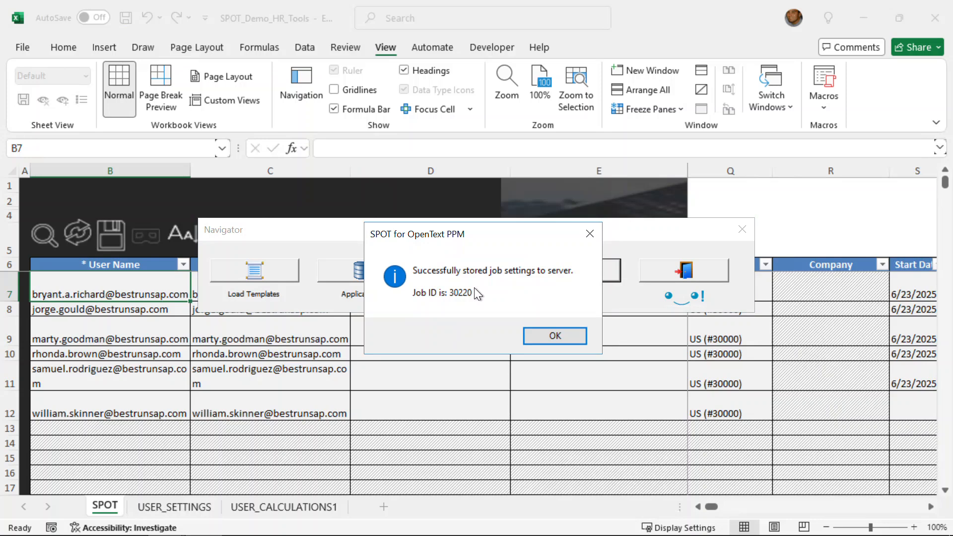
click(541, 340)
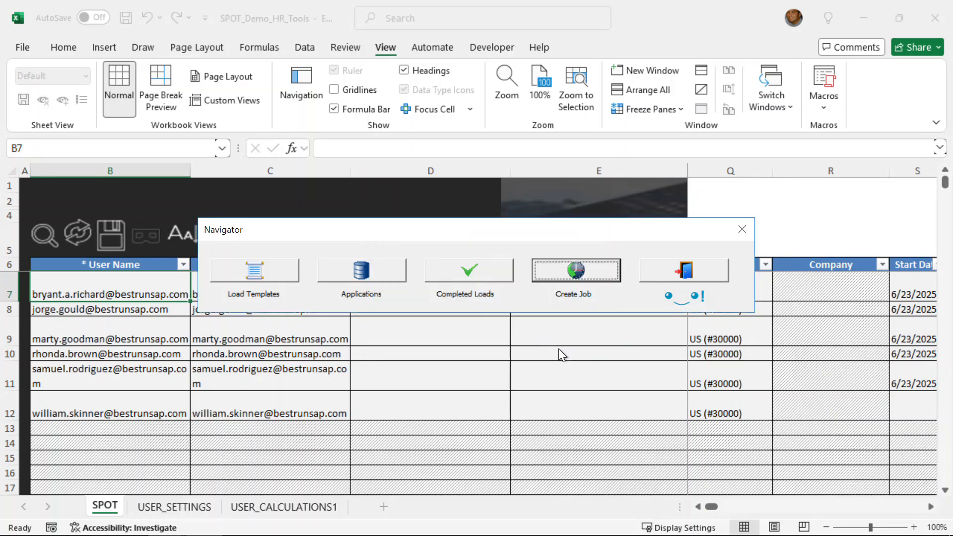
click(709, 266)
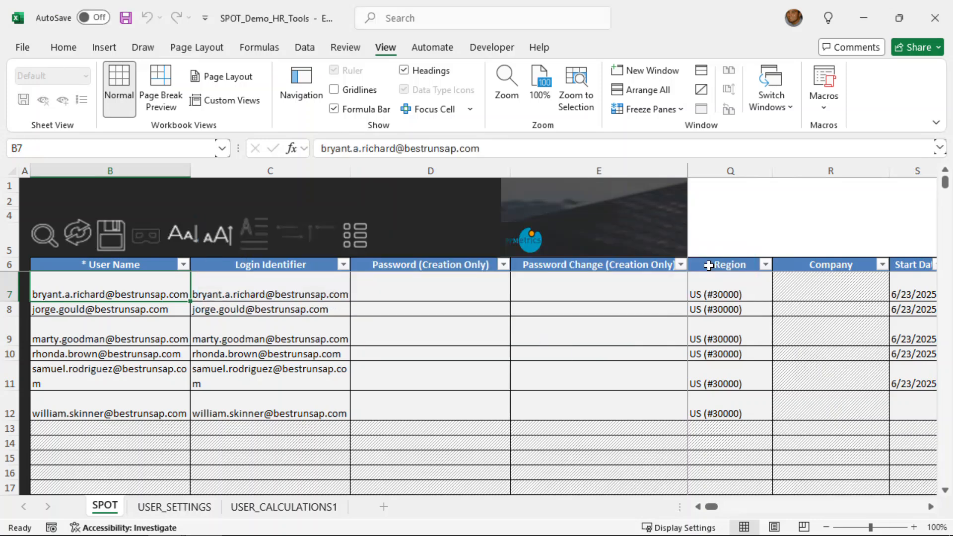
key(alt+Tab)
key(alt+Tab)
key(alt+Tab)
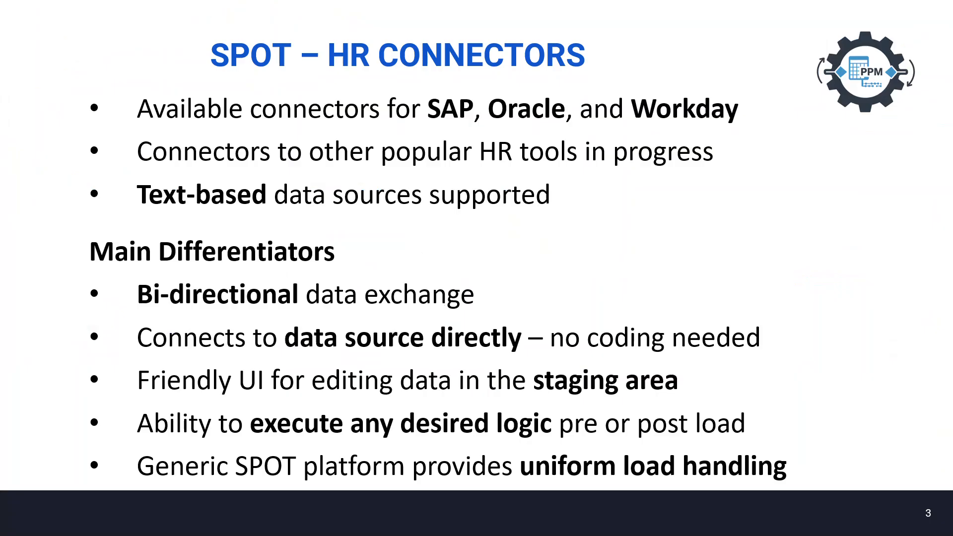
key(Right)
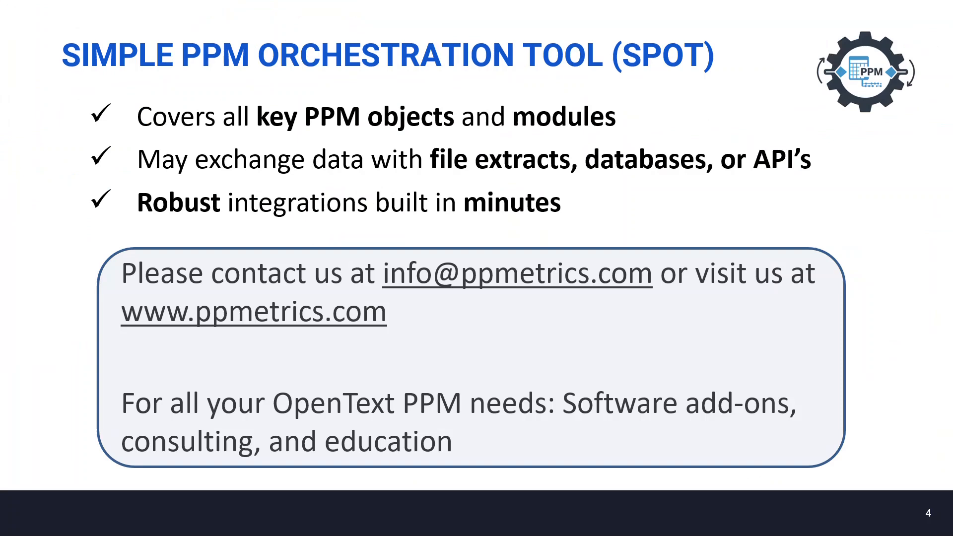